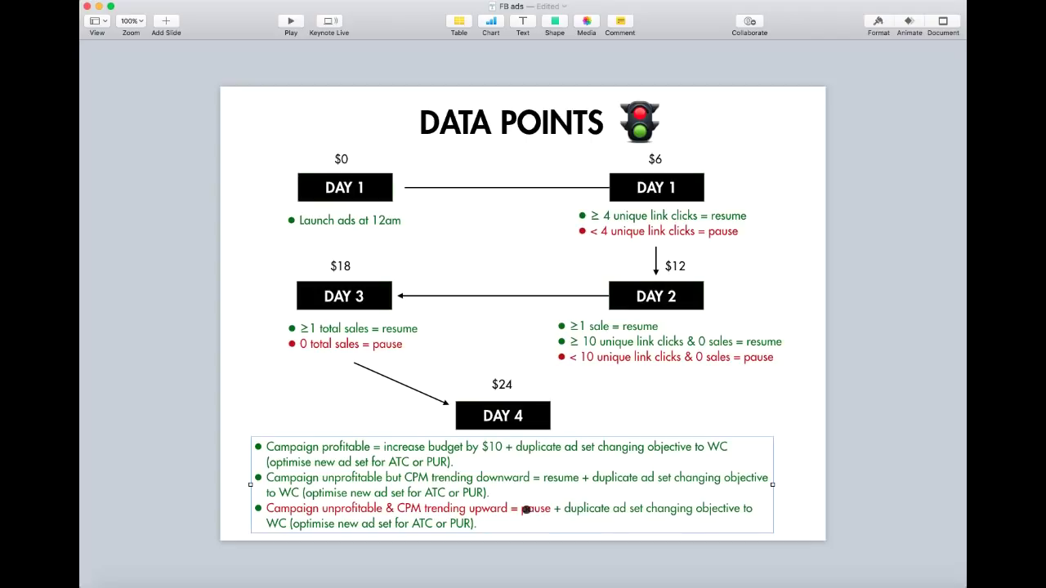
- Switch to Google Chrome and go from Ads Manager to Power Editor
{"action": "left_click", "coordinate": [143, 582]}
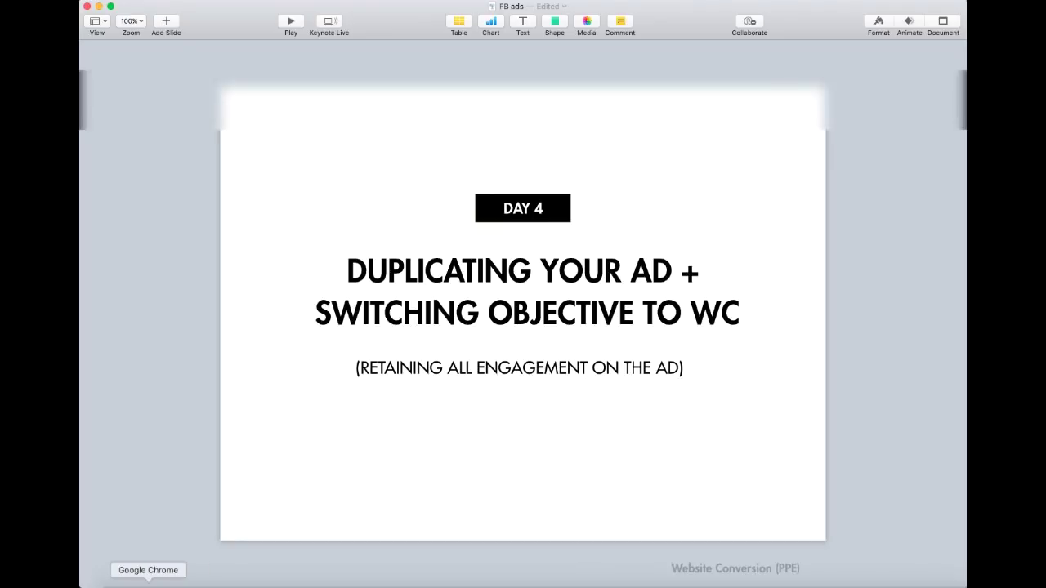
{"action": "left_click", "coordinate": [151, 579]}
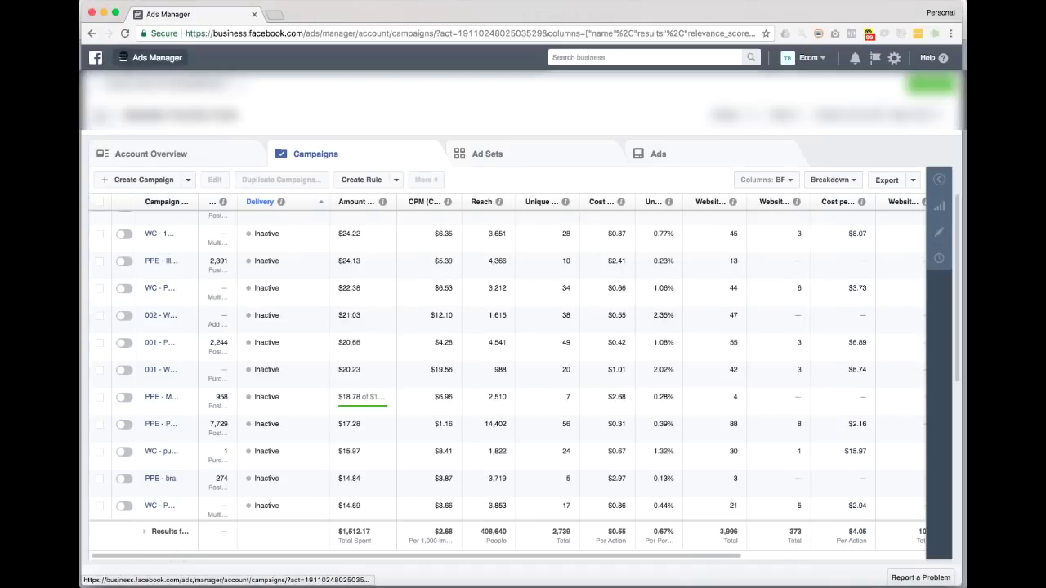
{"action": "left_click", "coordinate": [124, 57]}
{"action": "left_click", "coordinate": [112, 140]}
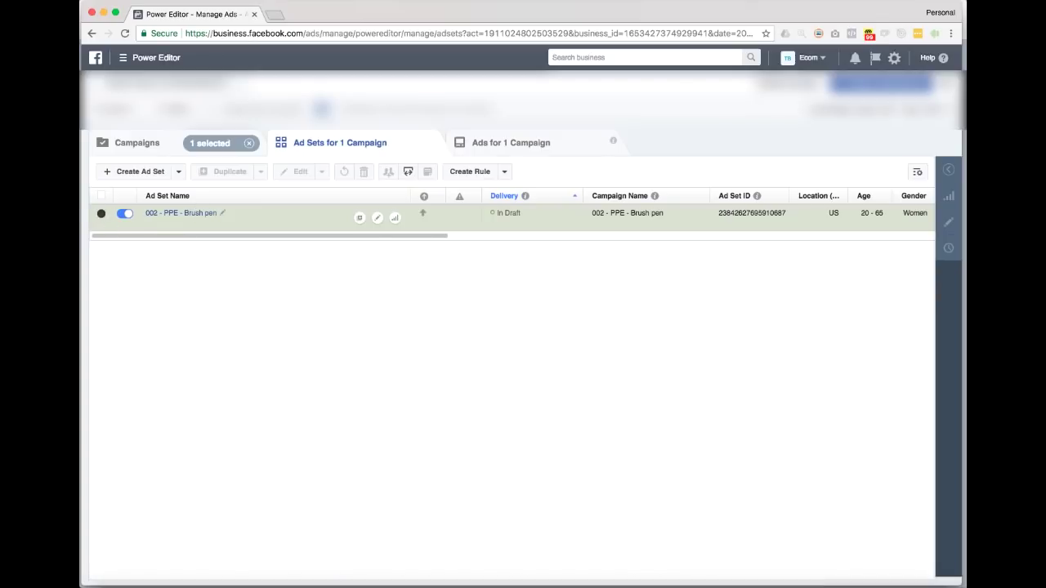
- Duplicate the ad set 002 - PPE - Brush pen once into a new draft campaign named WC - 002 - Brush pen with the Conversions objective
{"action": "left_click", "coordinate": [100, 213]}
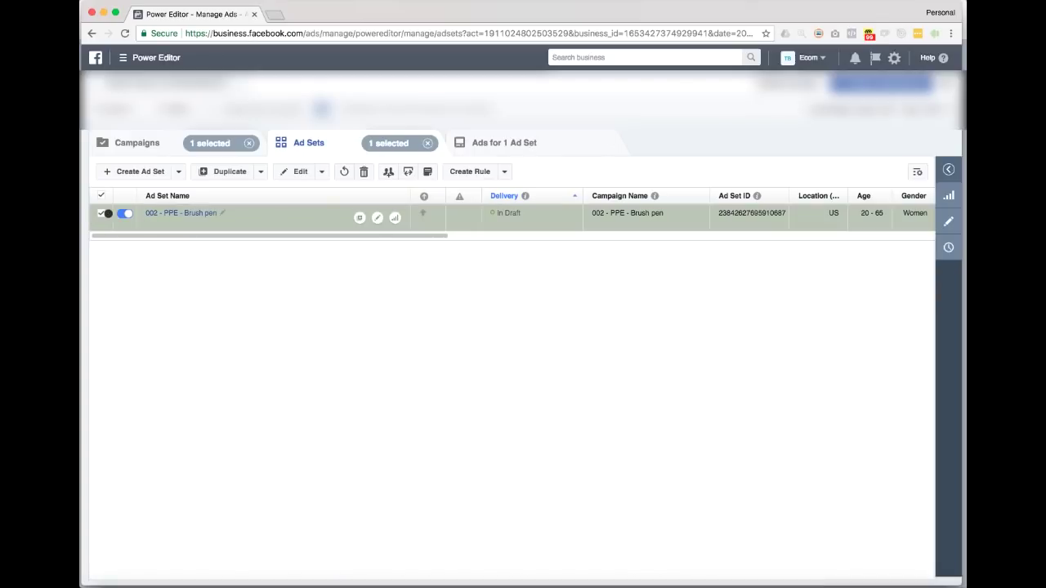
{"action": "left_click", "coordinate": [235, 173]}
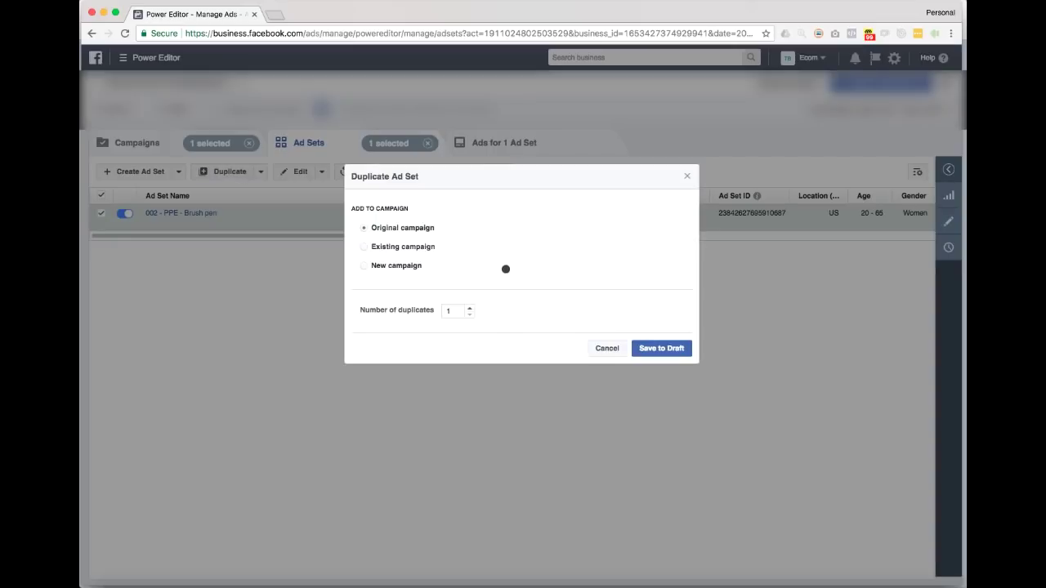
{"action": "left_click", "coordinate": [382, 267]}
{"action": "left_click", "coordinate": [435, 260]}
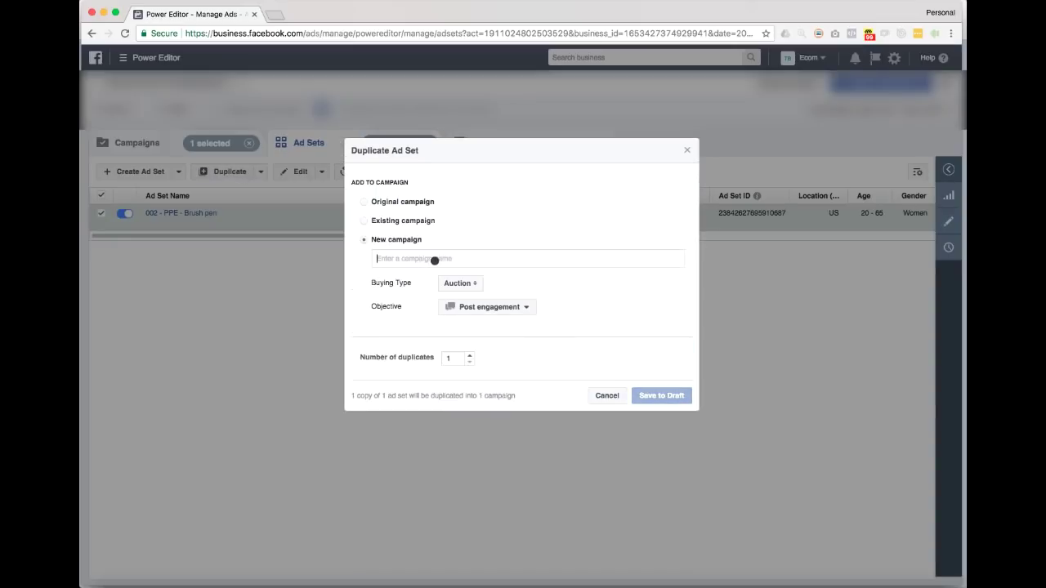
{"action": "type", "text": "WC - 002 - Brush pen"}
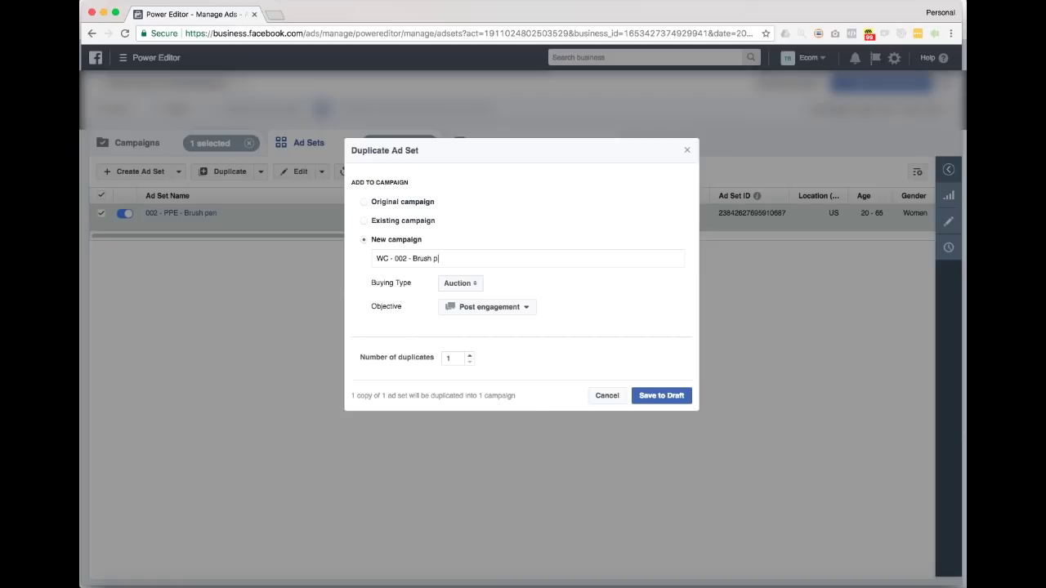
{"action": "left_click", "coordinate": [515, 306]}
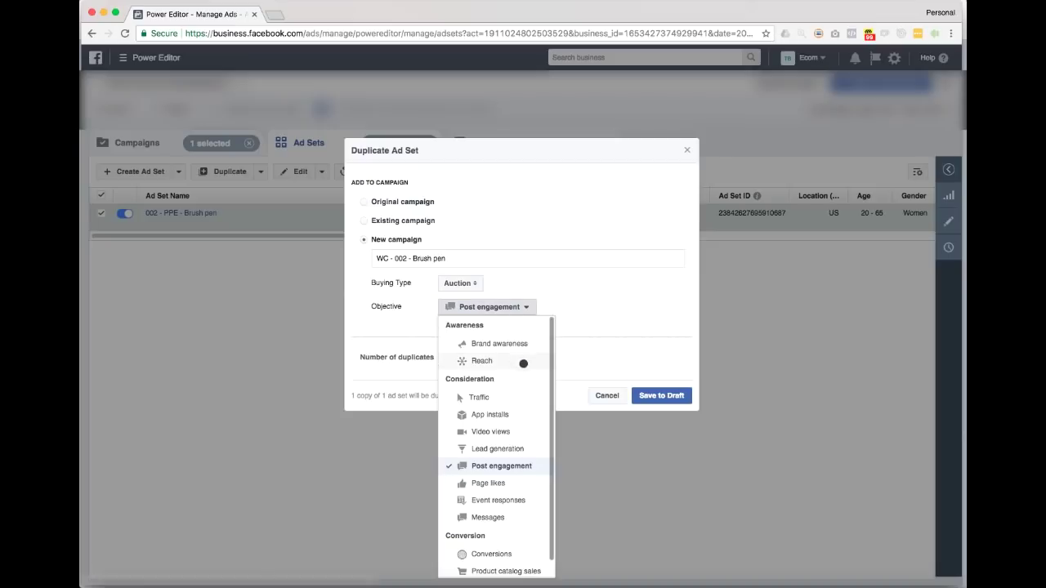
{"action": "scroll", "coordinate": [521, 409], "scroll_direction": "down", "scroll_amount": 1}
{"action": "left_click", "coordinate": [500, 534]}
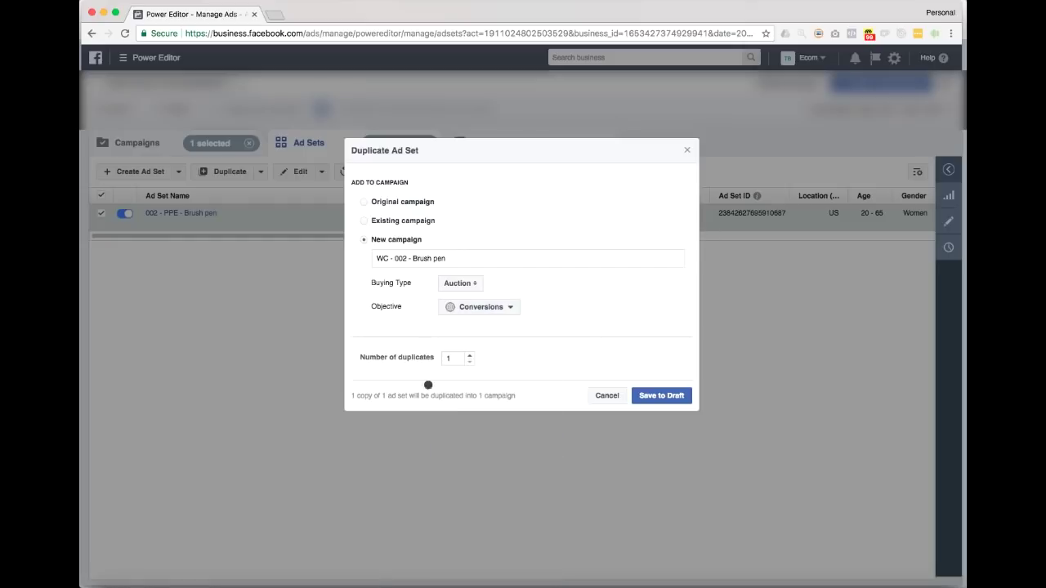
{"action": "left_click", "coordinate": [669, 395]}
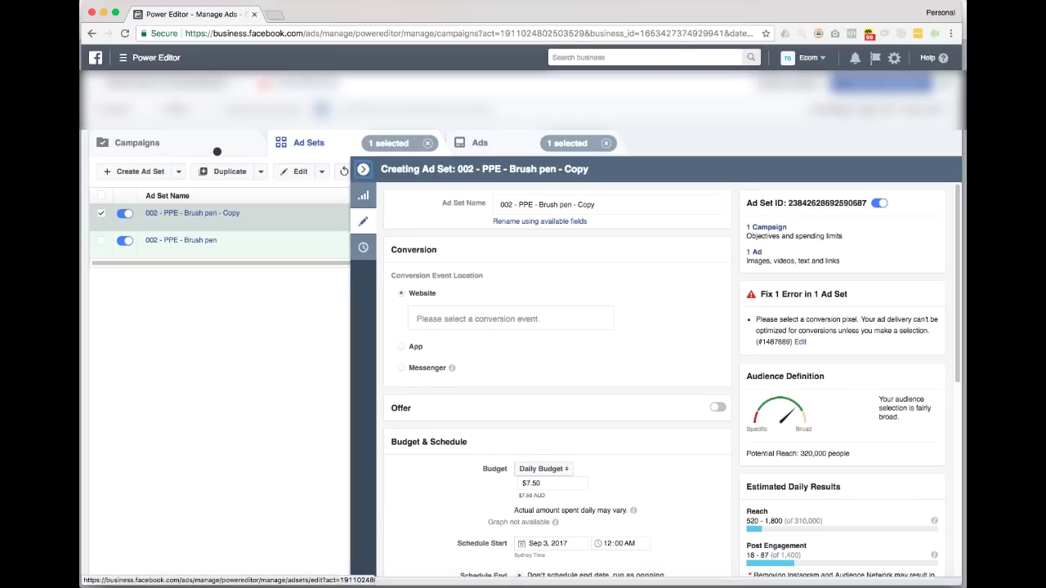
- Compare the objectives of the original and the duplicated Brush pen campaigns in the campaign list
{"action": "left_click_drag", "start_coordinate": [231, 196], "coordinate": [266, 195]}
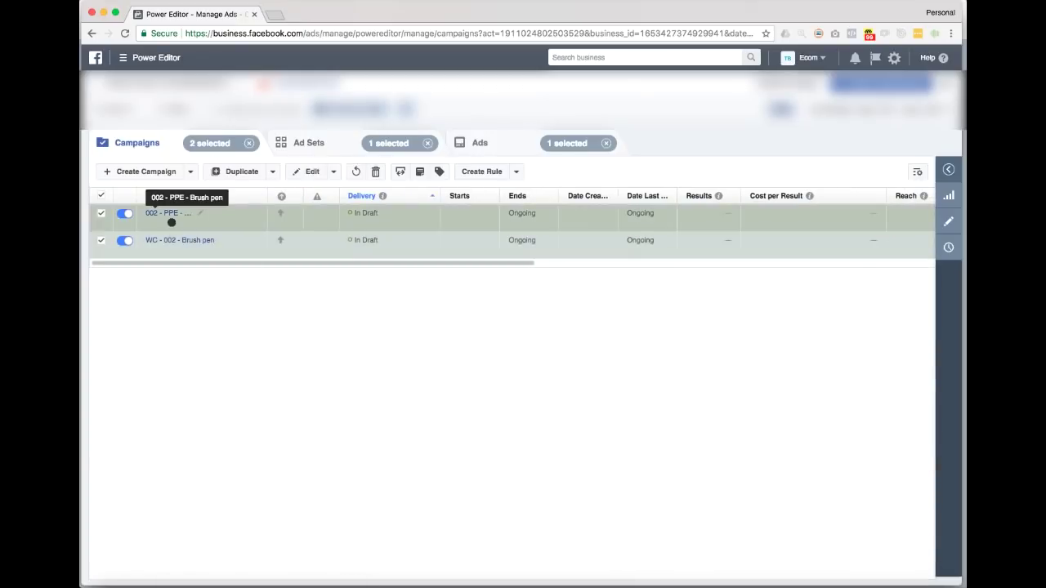
{"action": "left_click_drag", "start_coordinate": [490, 263], "coordinate": [658, 254]}
{"action": "left_click_drag", "start_coordinate": [596, 264], "coordinate": [805, 266]}
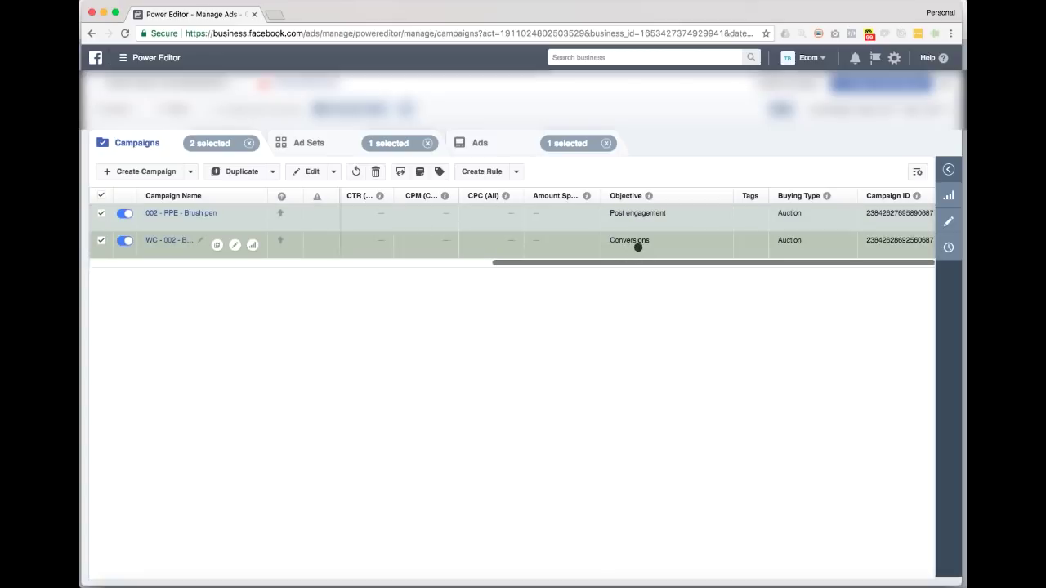
- Open the ad set 002 - PPE - Brush pen - Copy of the WC - 002 - Brush pen campaign for editing
{"action": "left_click", "coordinate": [170, 240]}
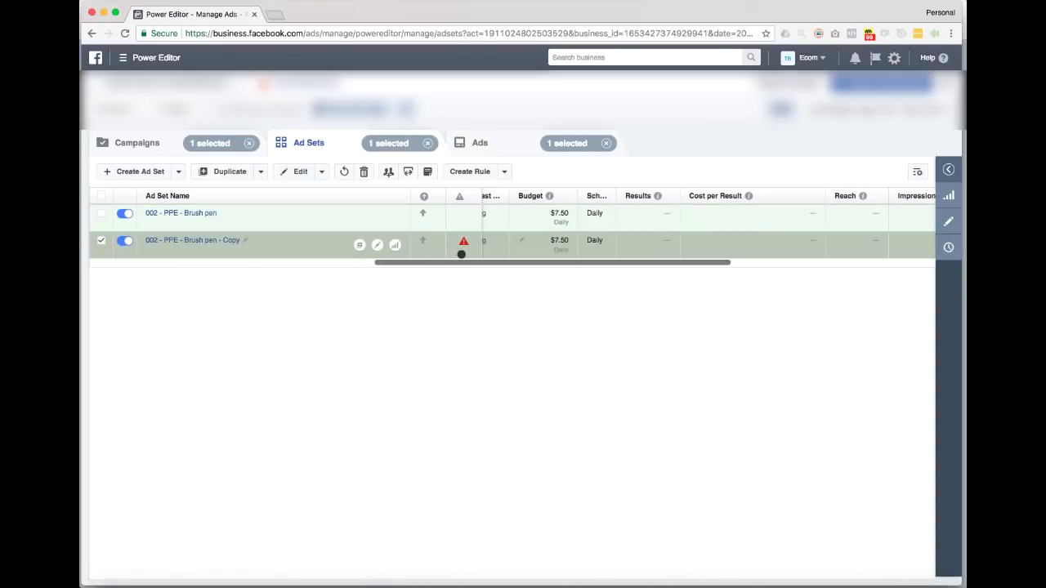
{"action": "mouse_move", "coordinate": [463, 242]}
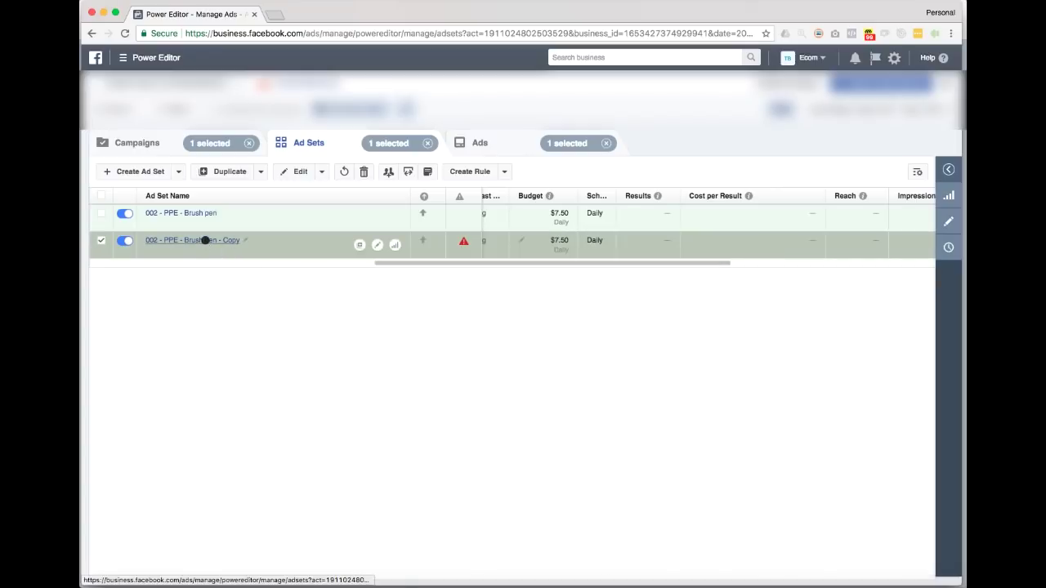
{"action": "left_click", "coordinate": [377, 245]}
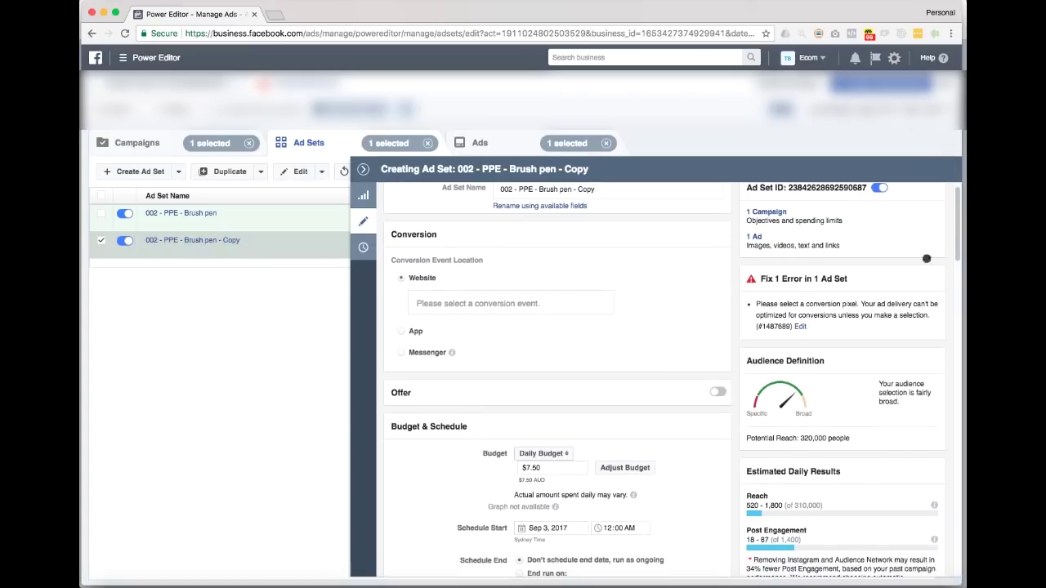
{"action": "mouse_move", "coordinate": [959, 227]}
{"action": "left_mouse_down"}
{"action": "mouse_move", "coordinate": [956, 573]}
{"action": "mouse_move", "coordinate": [956, 215]}
{"action": "mouse_move", "coordinate": [956, 224]}
{"action": "left_mouse_up"}
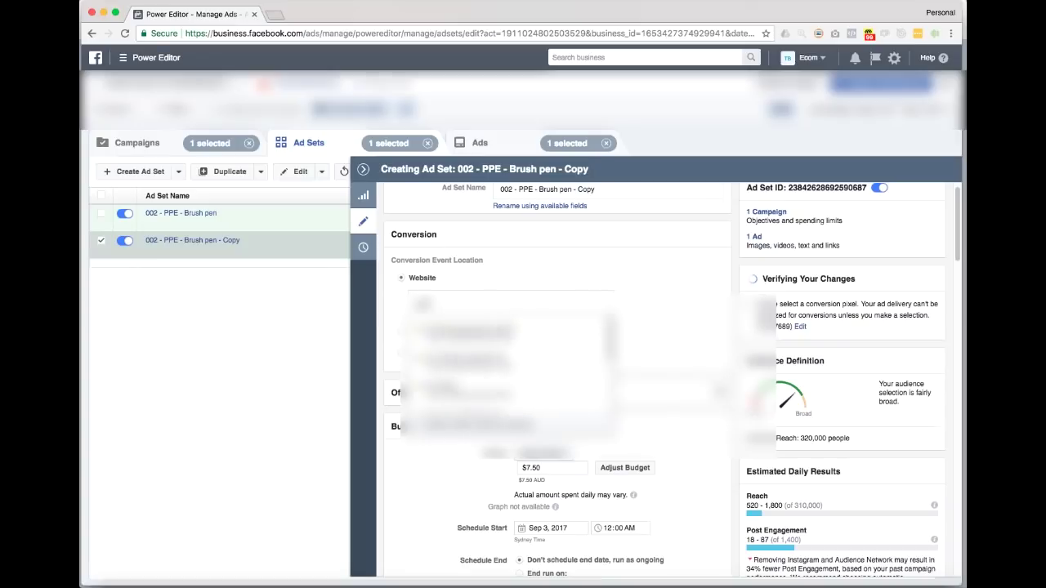
- Set the copied ad set's website conversion event to Add To Cart
{"action": "left_click", "coordinate": [524, 388]}
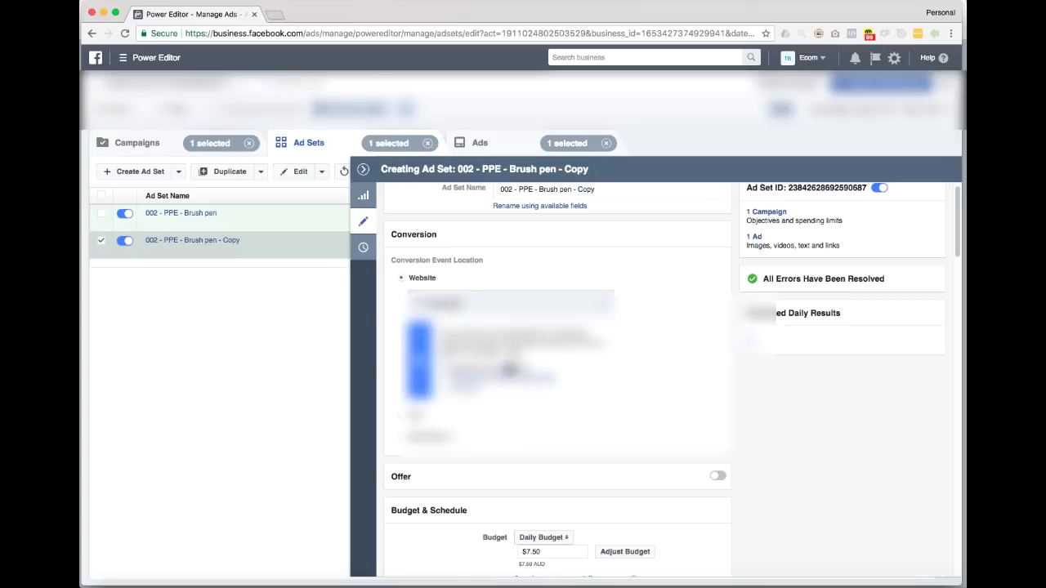
{"action": "double_click", "coordinate": [478, 304]}
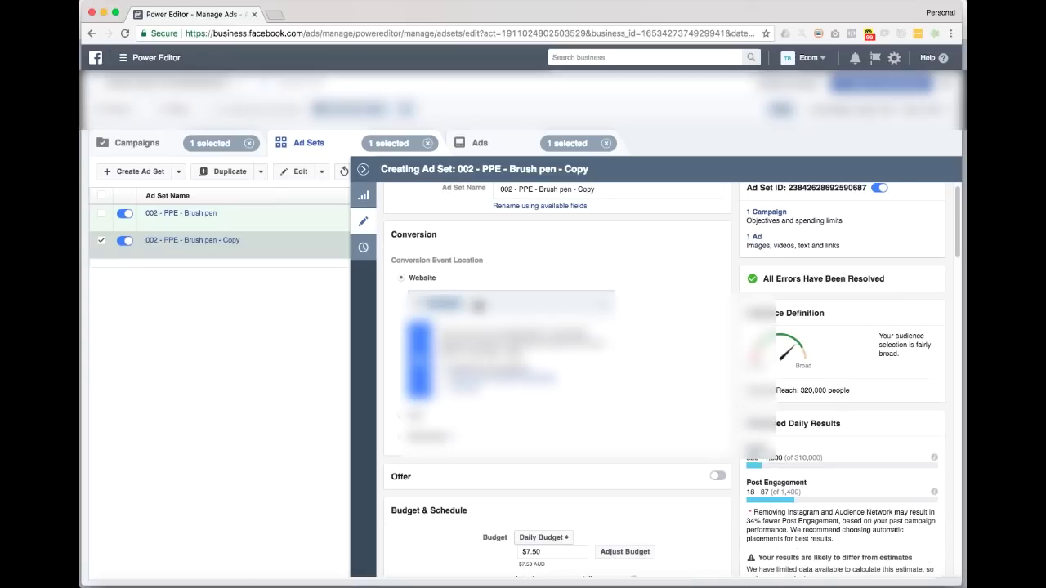
{"action": "key", "text": "BackSpace"}
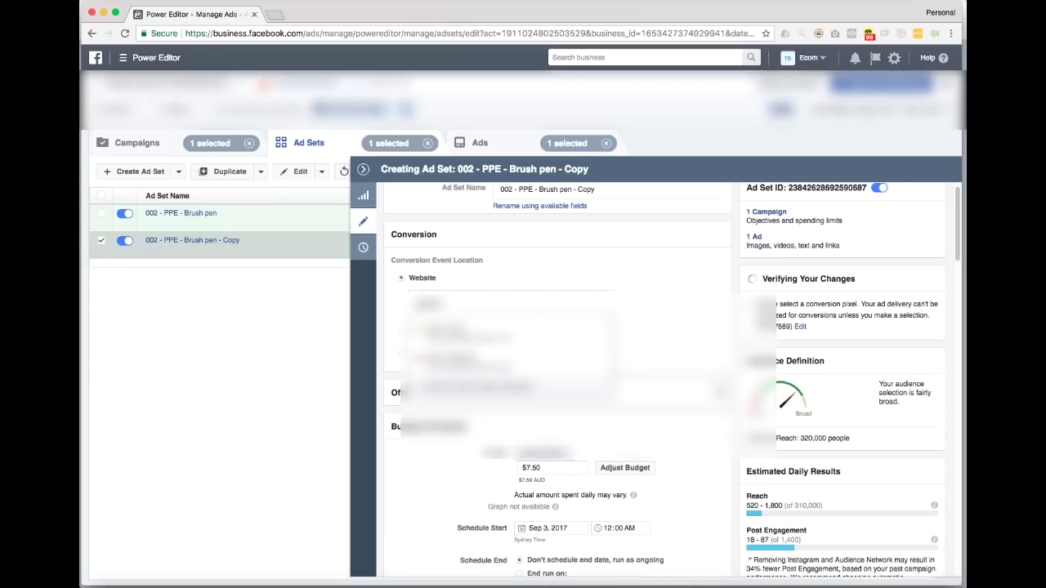
{"action": "left_click", "coordinate": [554, 331]}
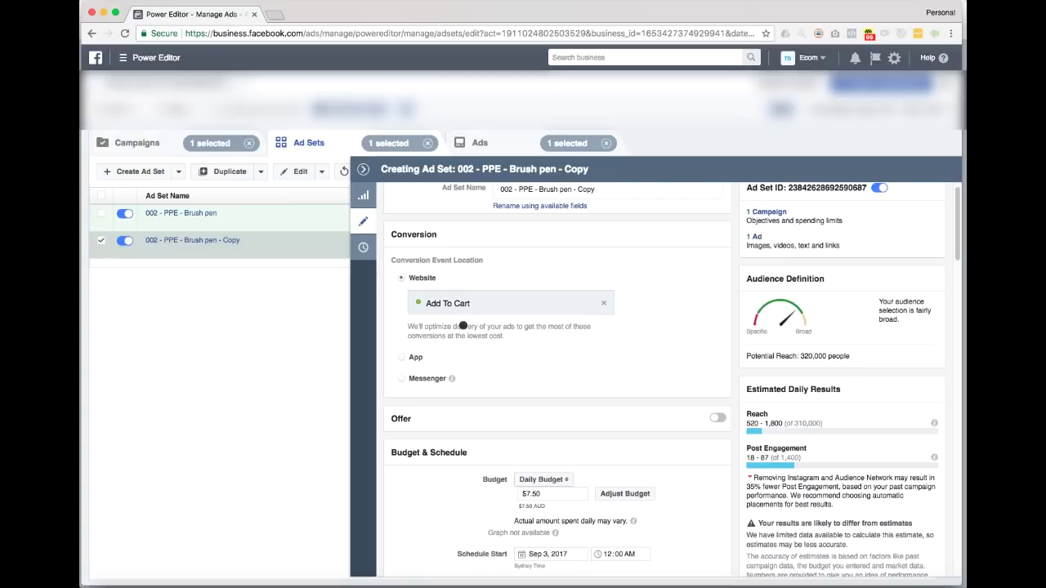
- Set the copied ad set's optimization for ad delivery to Conversions
{"action": "scroll", "coordinate": [463, 325], "scroll_direction": "down", "scroll_amount": 1}
{"action": "scroll", "coordinate": [463, 325], "scroll_direction": "down", "scroll_amount": 3}
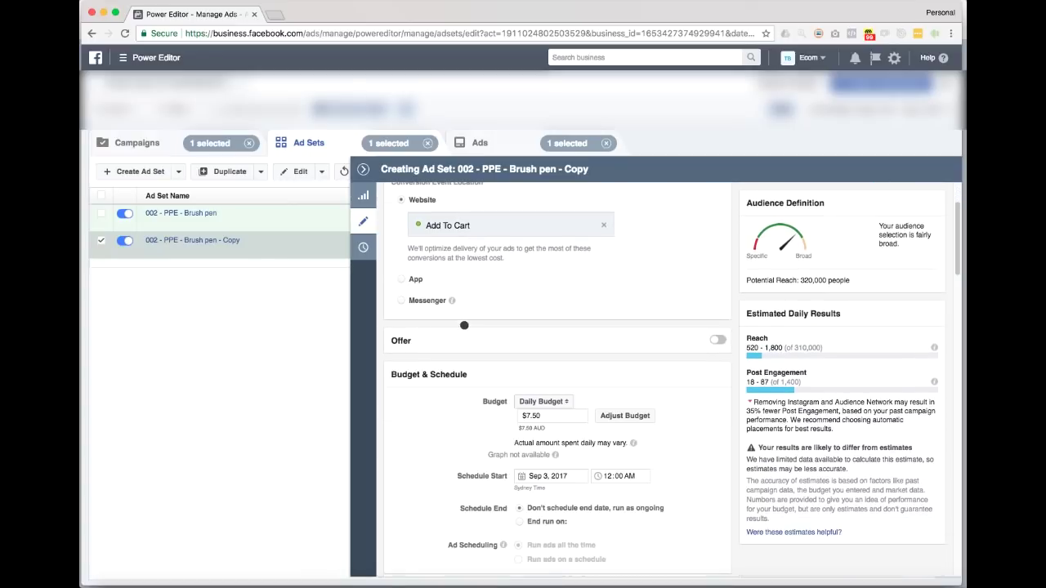
{"action": "scroll", "coordinate": [464, 325], "scroll_direction": "down", "scroll_amount": 15}
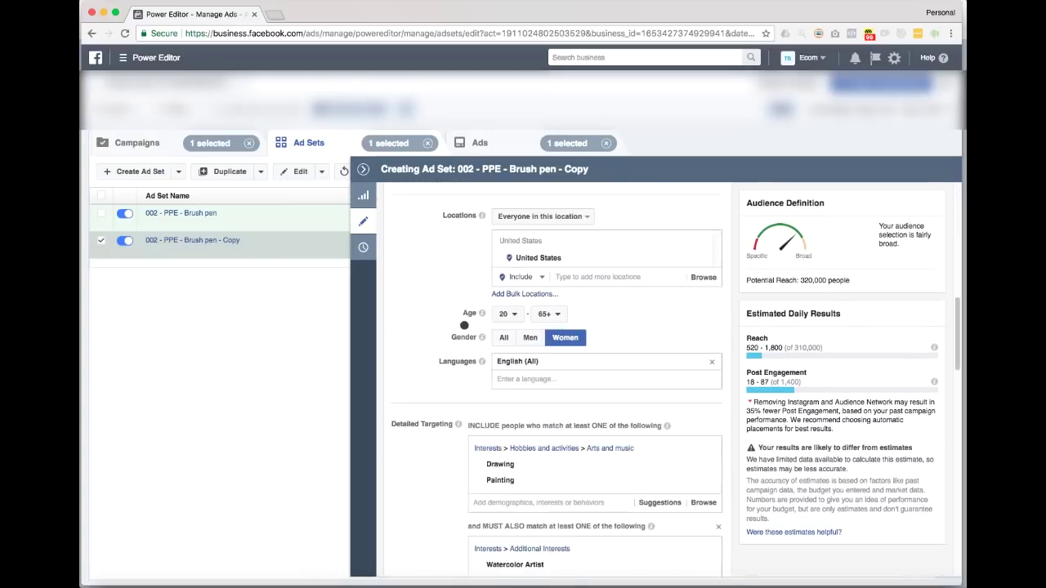
{"action": "scroll", "coordinate": [463, 326], "scroll_direction": "down", "scroll_amount": 5}
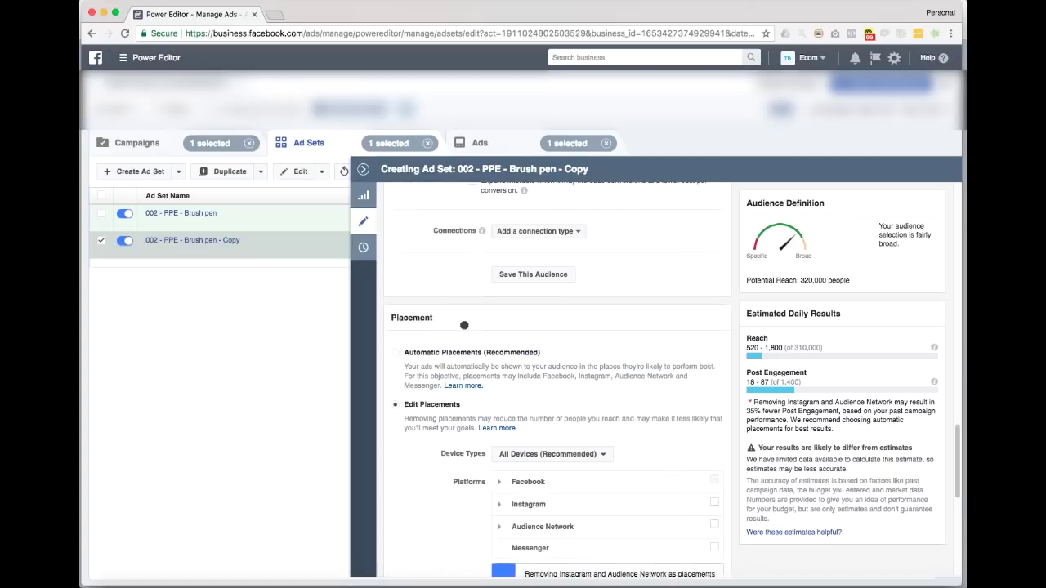
{"action": "scroll", "coordinate": [464, 325], "scroll_direction": "down", "scroll_amount": 4}
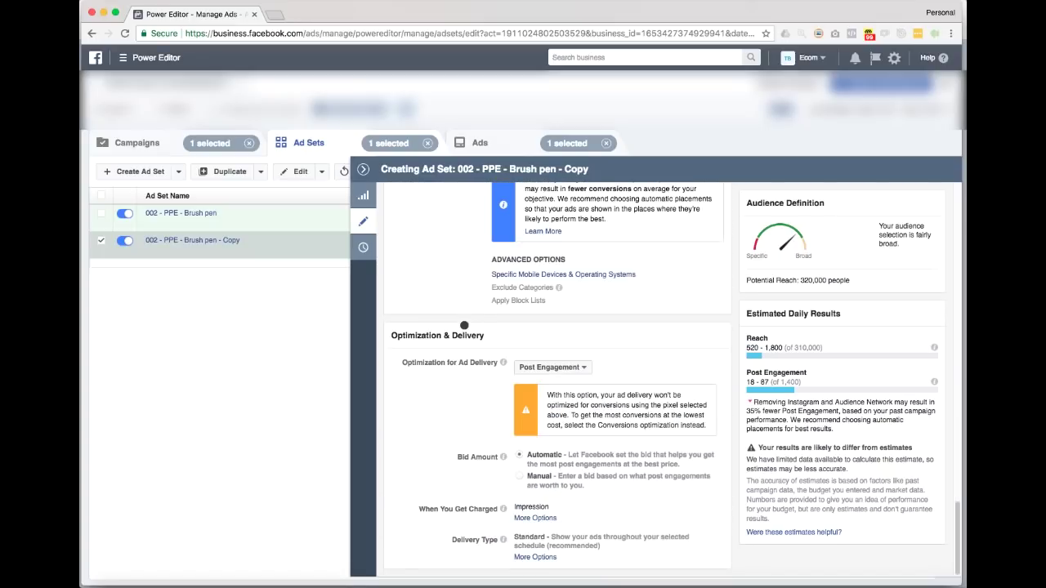
{"action": "left_click", "coordinate": [545, 367]}
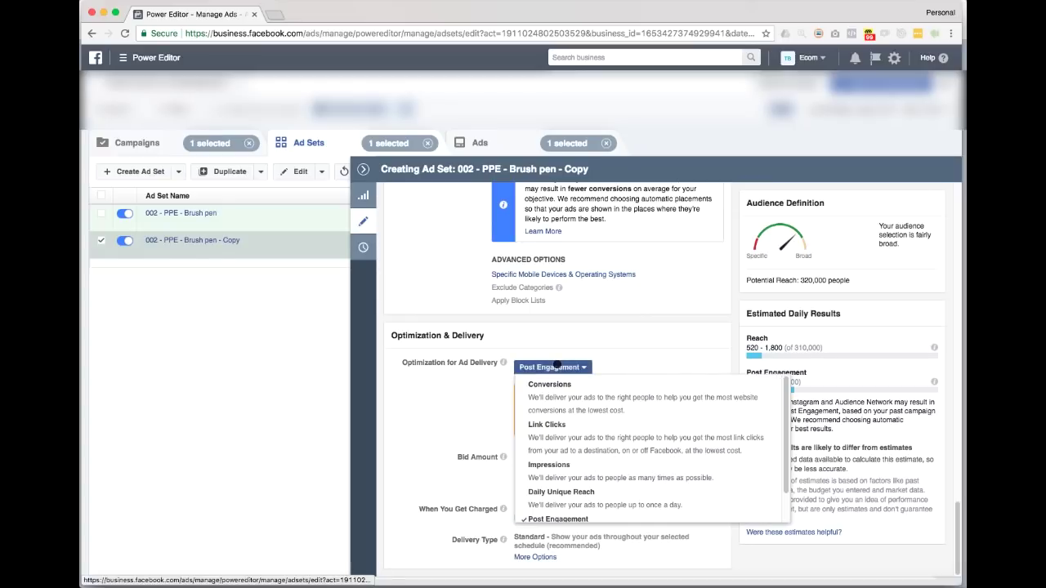
{"action": "left_click", "coordinate": [572, 404]}
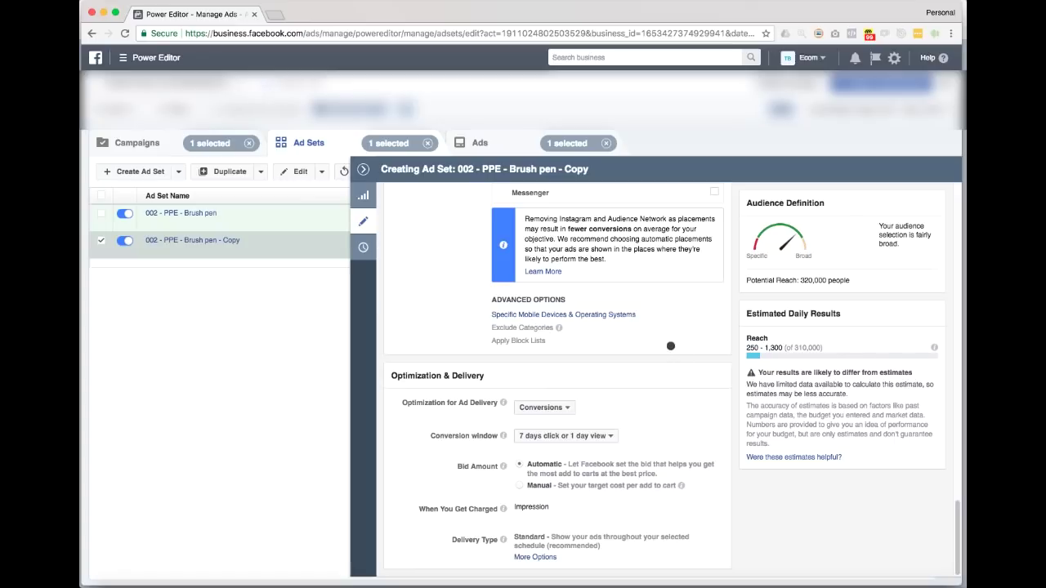
- Set the conversion window of the copied ad set to 1 day click
{"action": "left_click", "coordinate": [589, 438]}
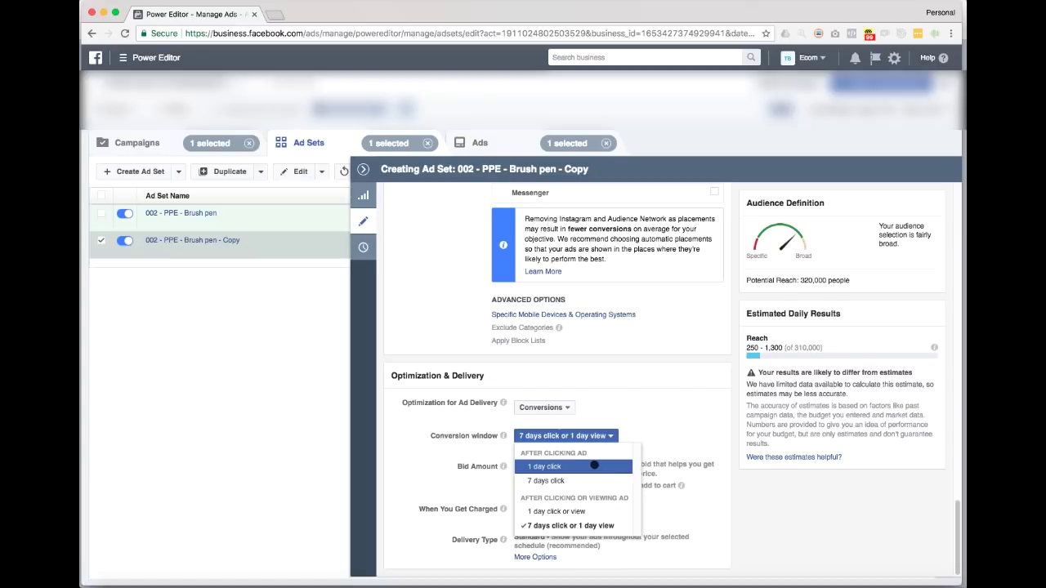
{"action": "left_click", "coordinate": [567, 459]}
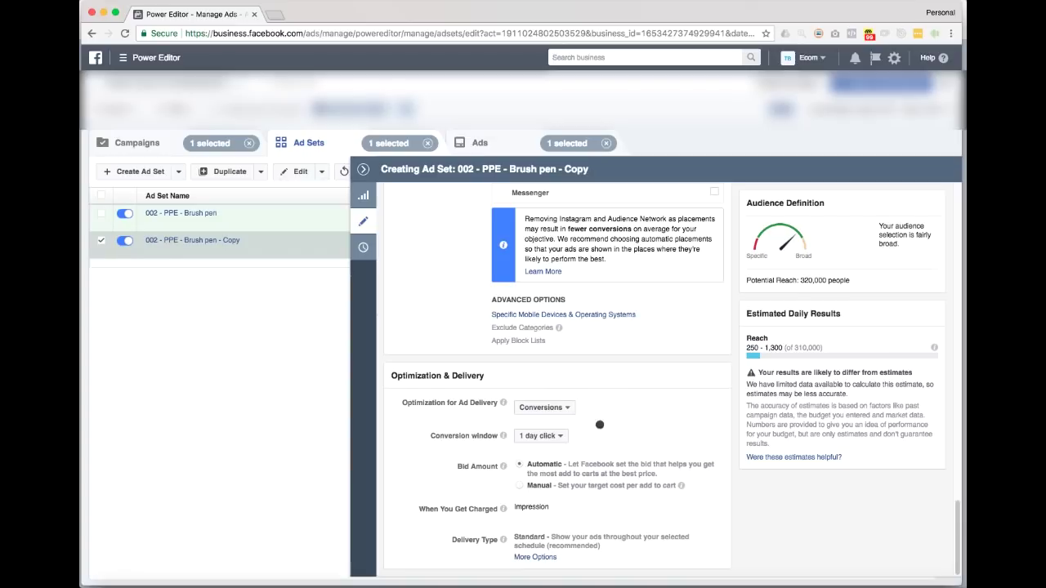
{"action": "left_click", "coordinate": [562, 438]}
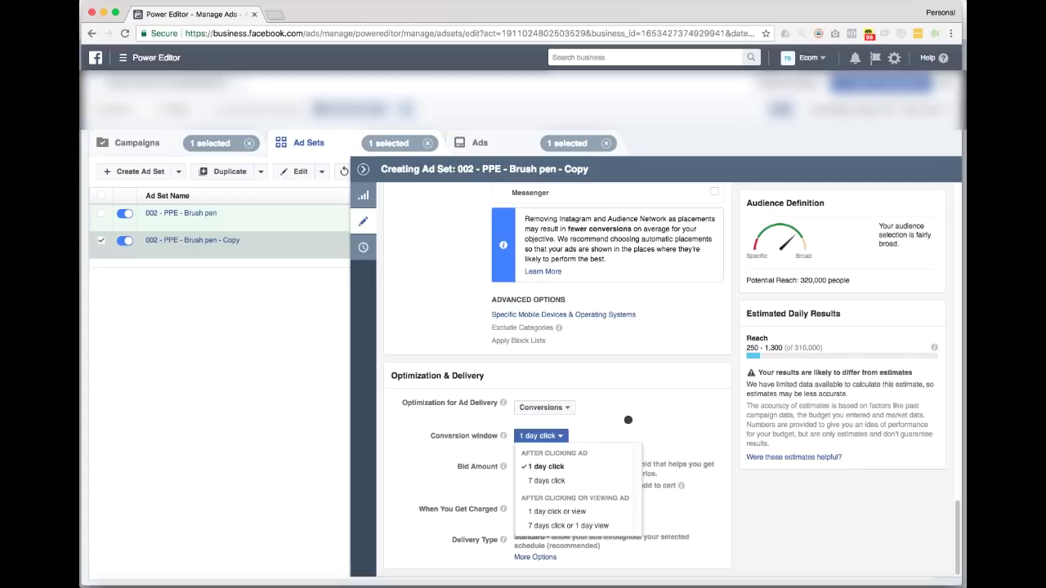
{"action": "left_click", "coordinate": [566, 466]}
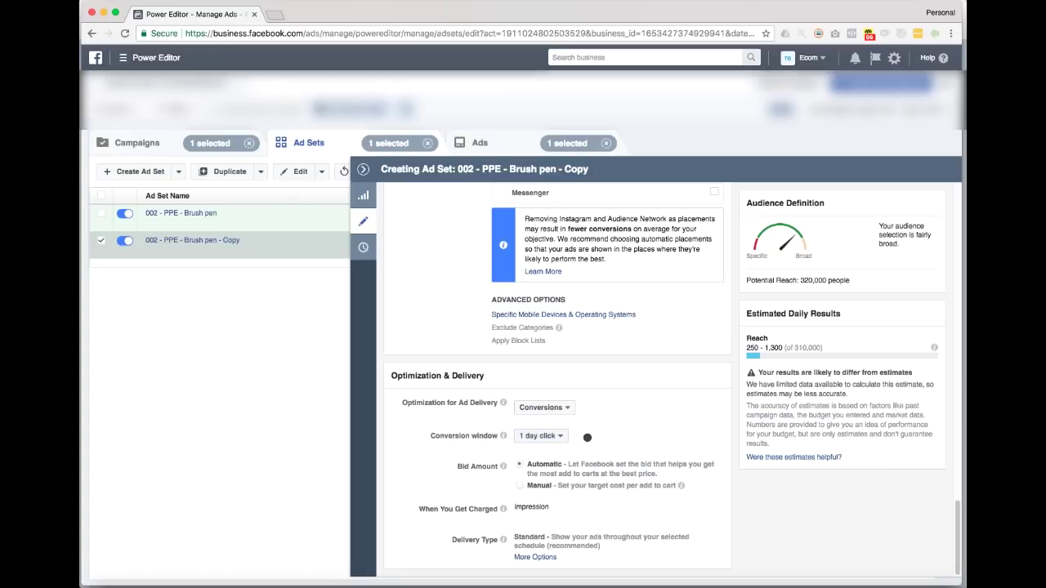
- Close the ad set editor and start the review of the drafted changes
{"action": "left_click", "coordinate": [363, 169]}
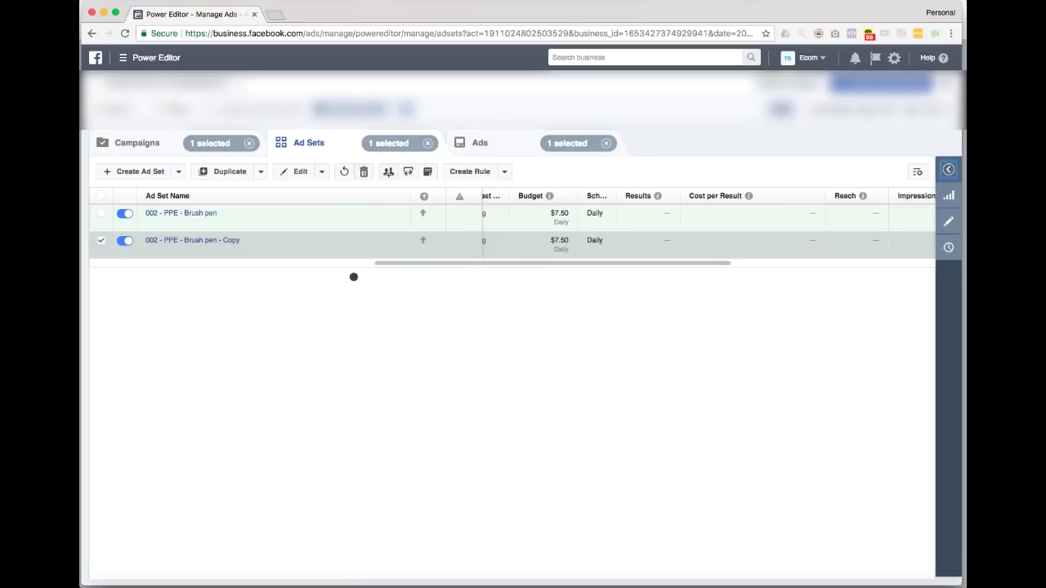
{"action": "left_click", "coordinate": [881, 84]}
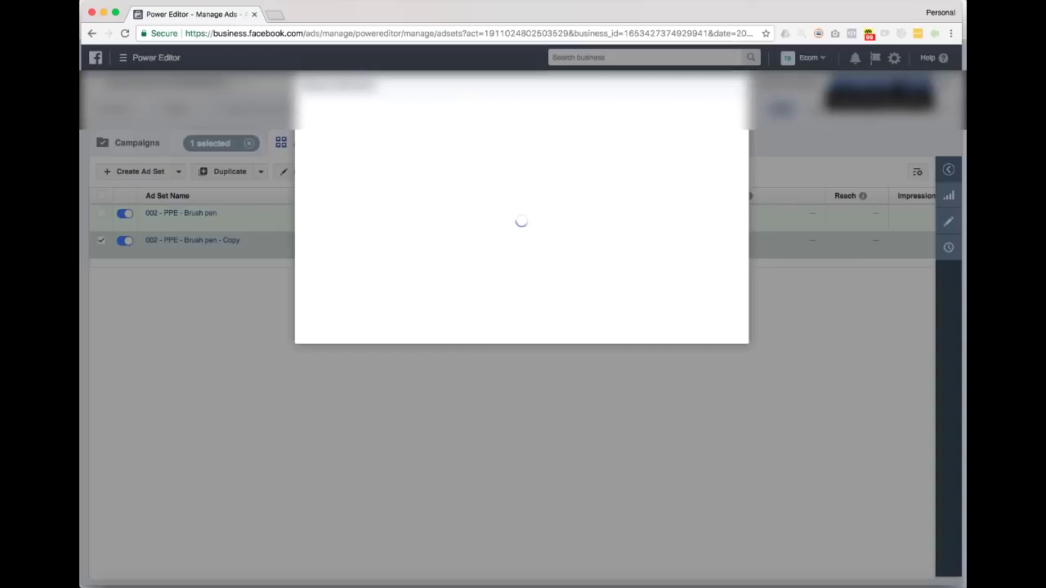